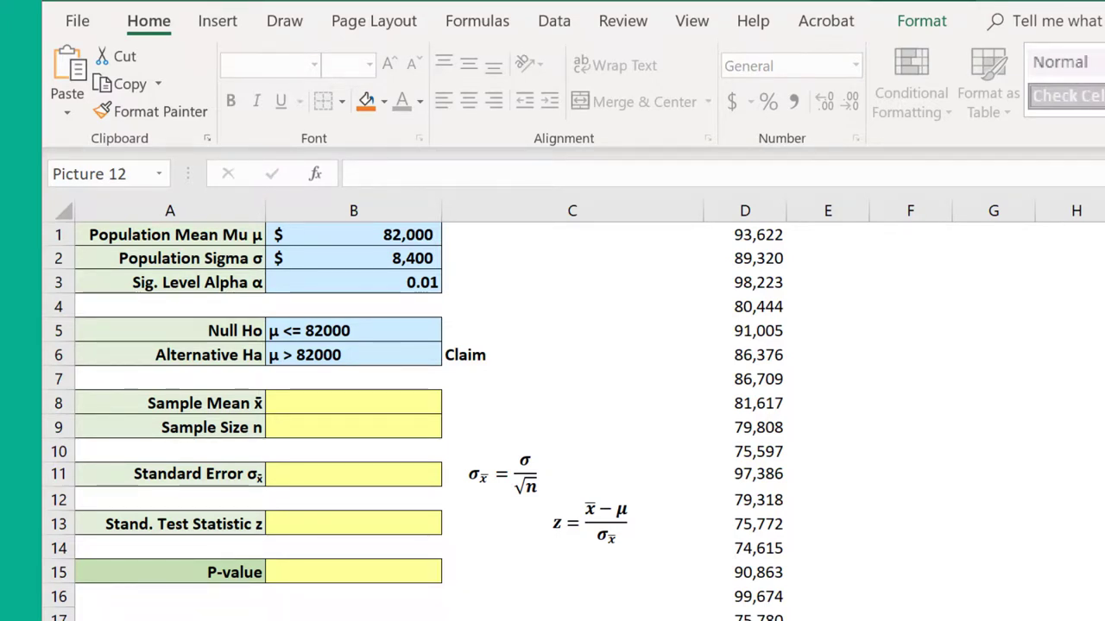
Step: Enter =AVERAGE(D1:D30) in B8 to get the sample mean of 84,439
click(339, 404)
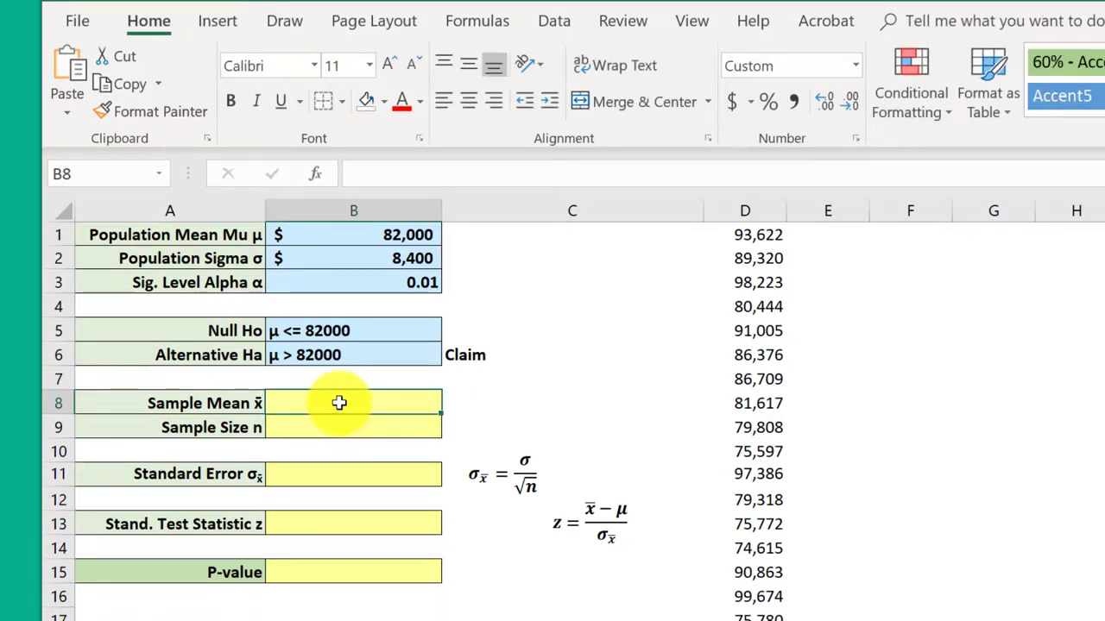
text(=a)
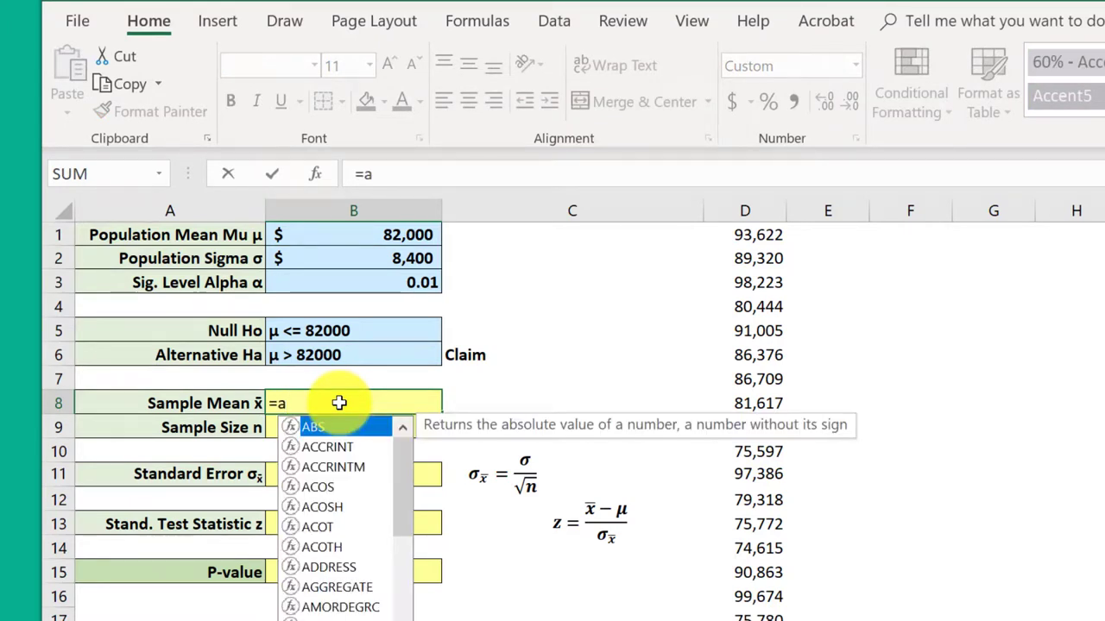
text(v)
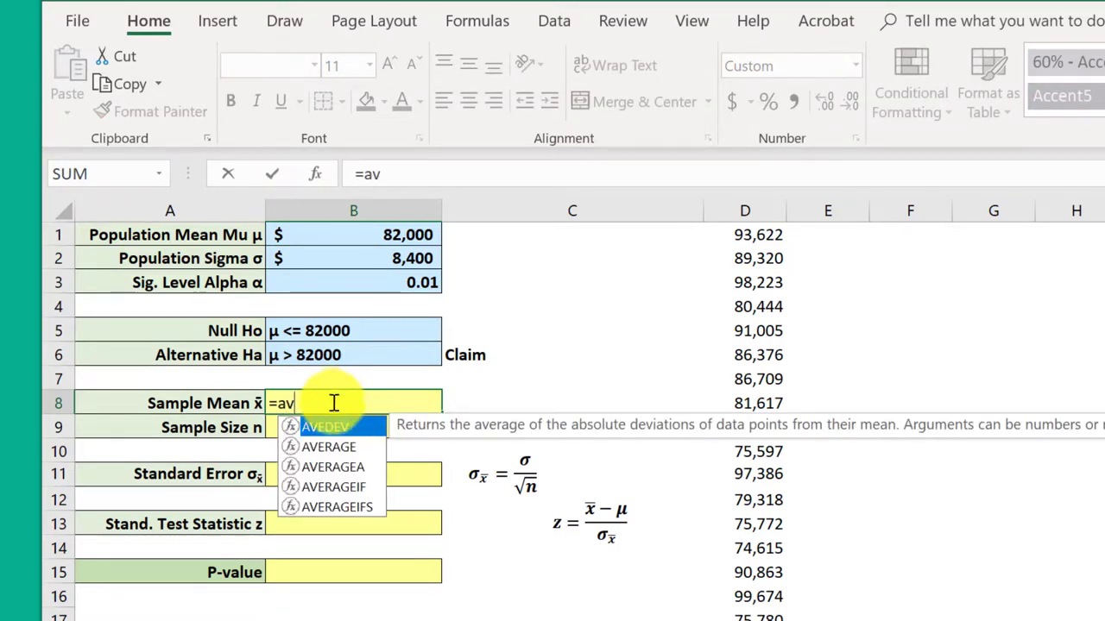
click(339, 448)
double_click(339, 449)
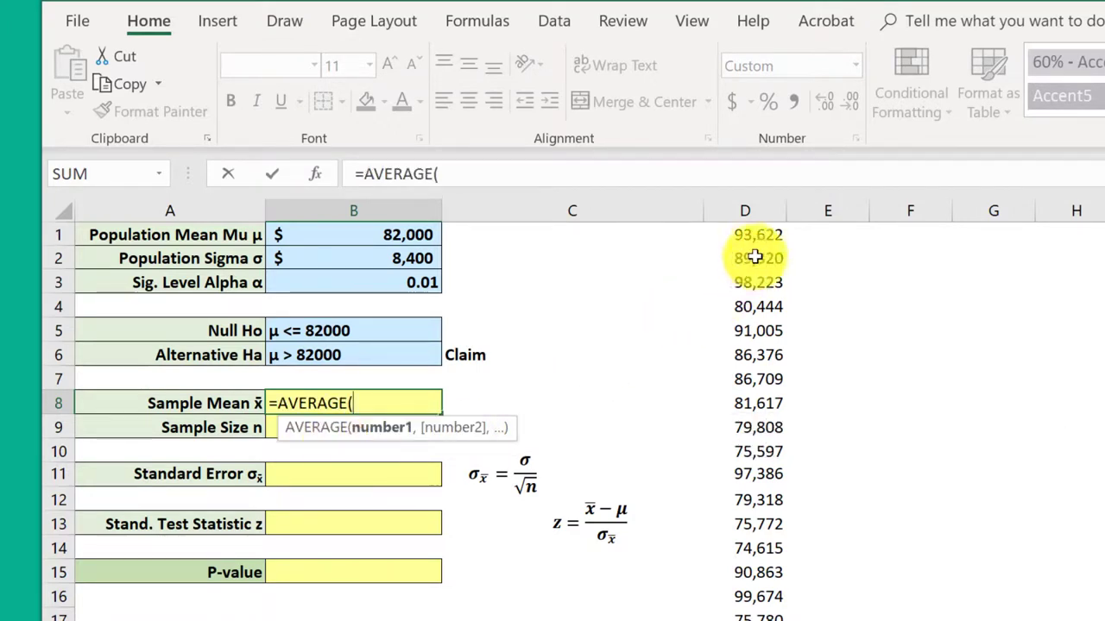
drag(759, 241, 733, 620)
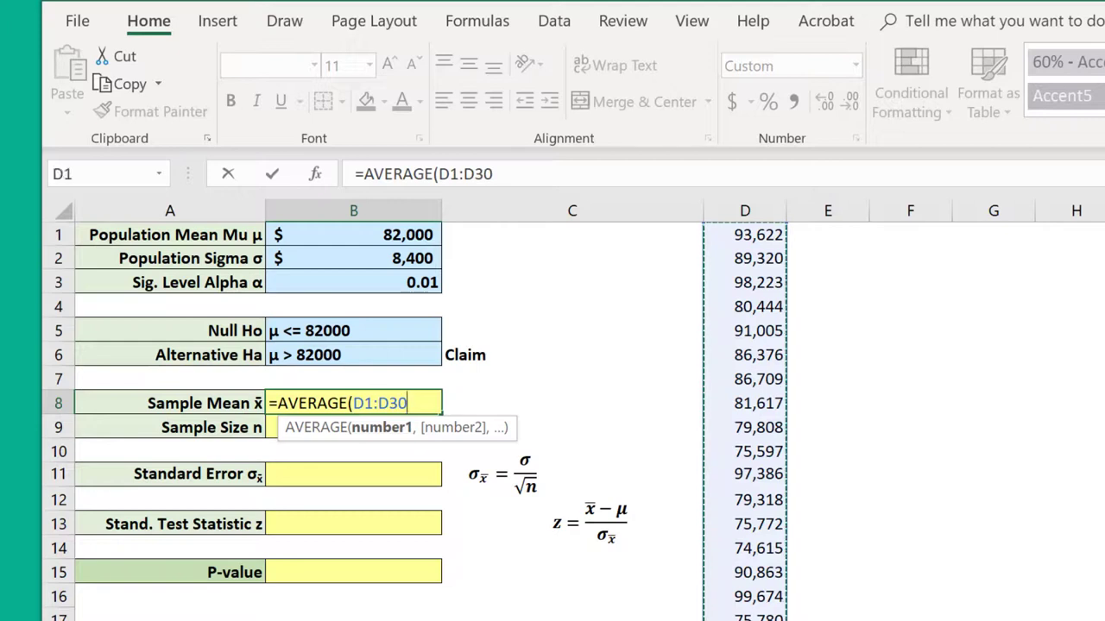
key(Return)
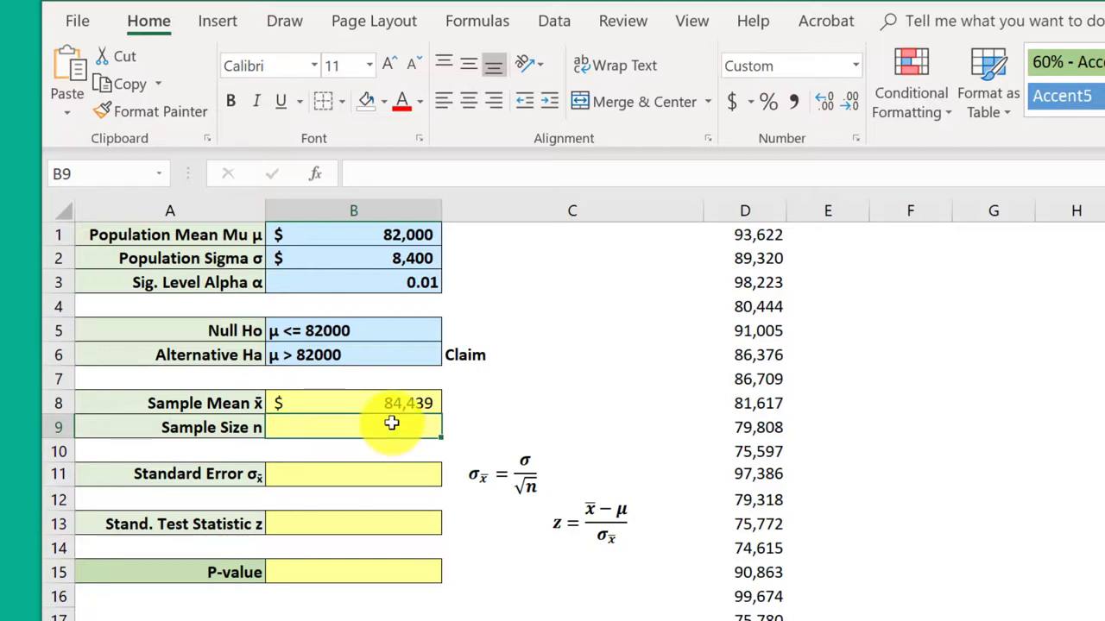
Step: Enter =COUNT(D1:D30) in B9 to get the sample size of 30
text(=)
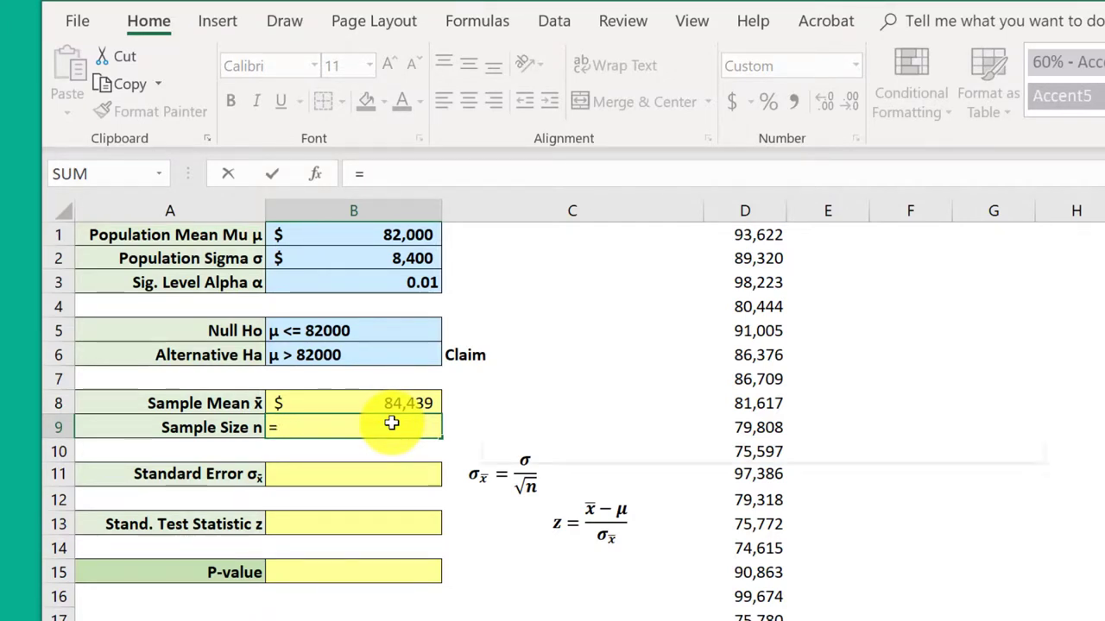
text(con)
key(BackSpace)
text(u)
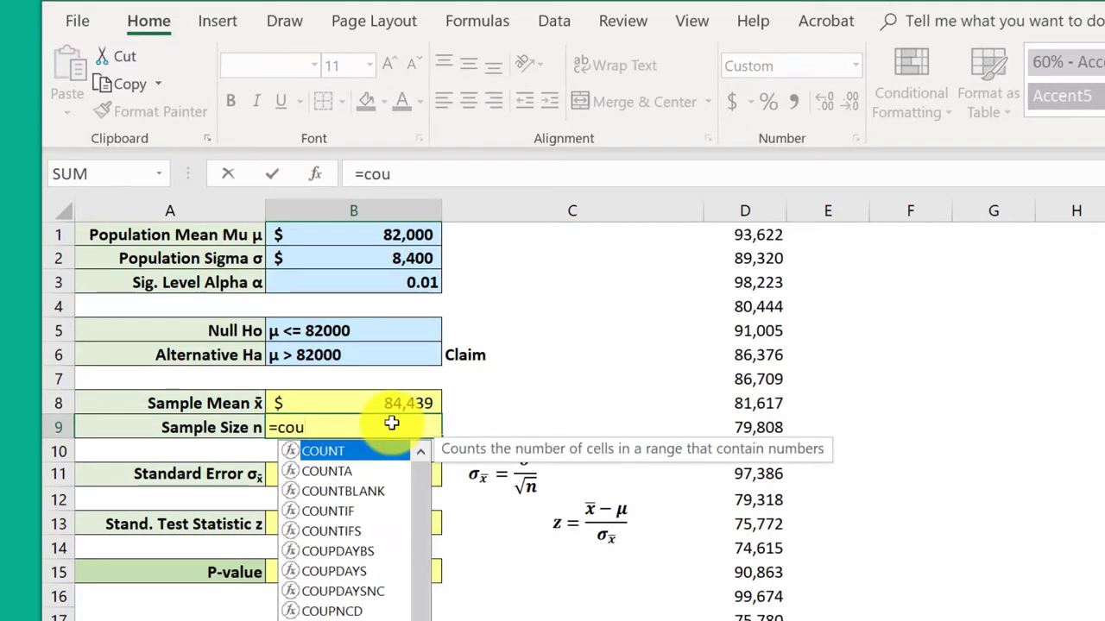
double_click(341, 450)
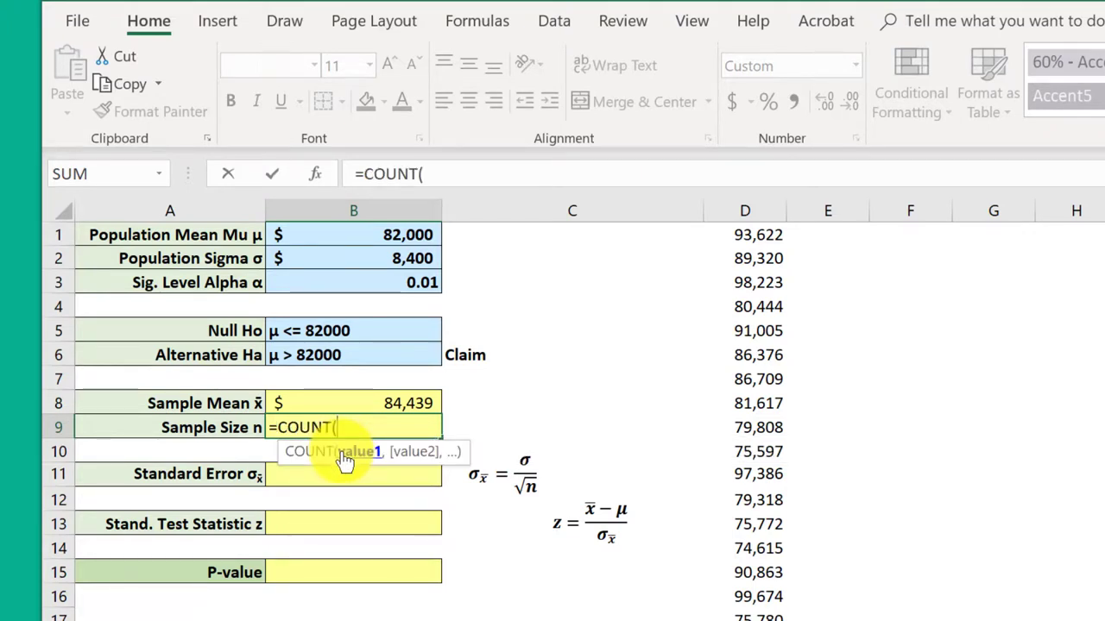
drag(756, 229, 743, 620)
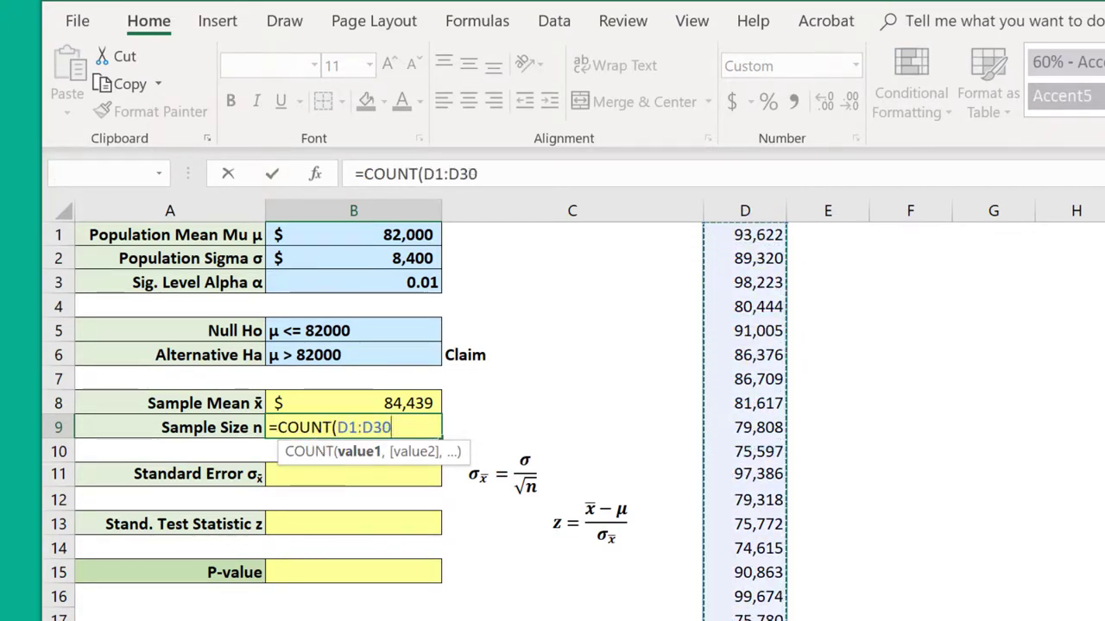
key(Return)
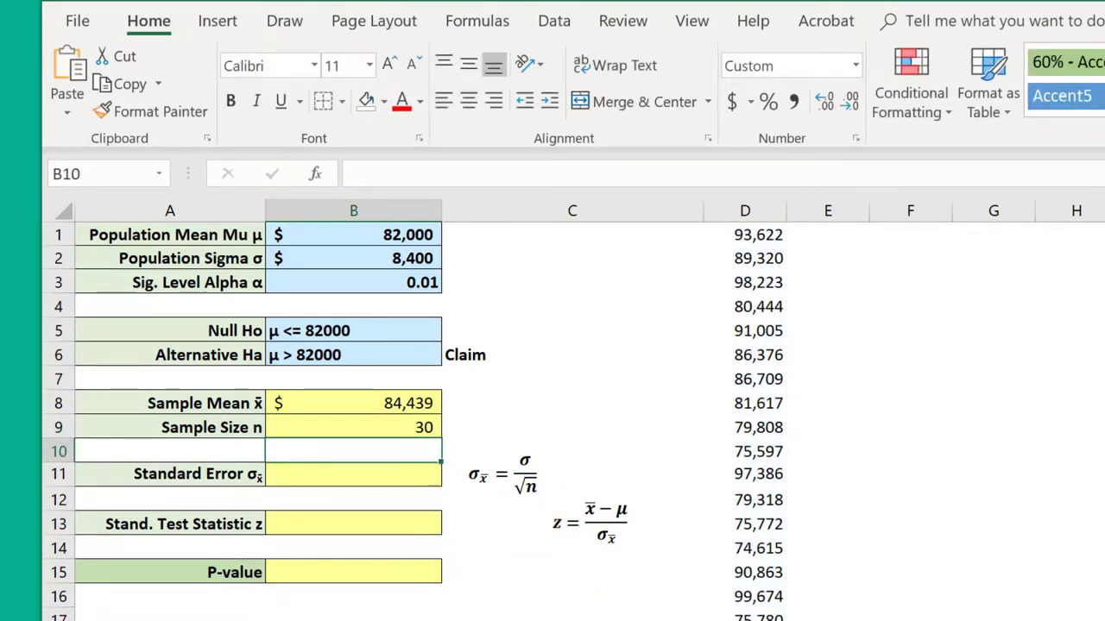
Step: Drag the normal-curve picture up and left to row 16, just under the P-value cell
click(1104, 620)
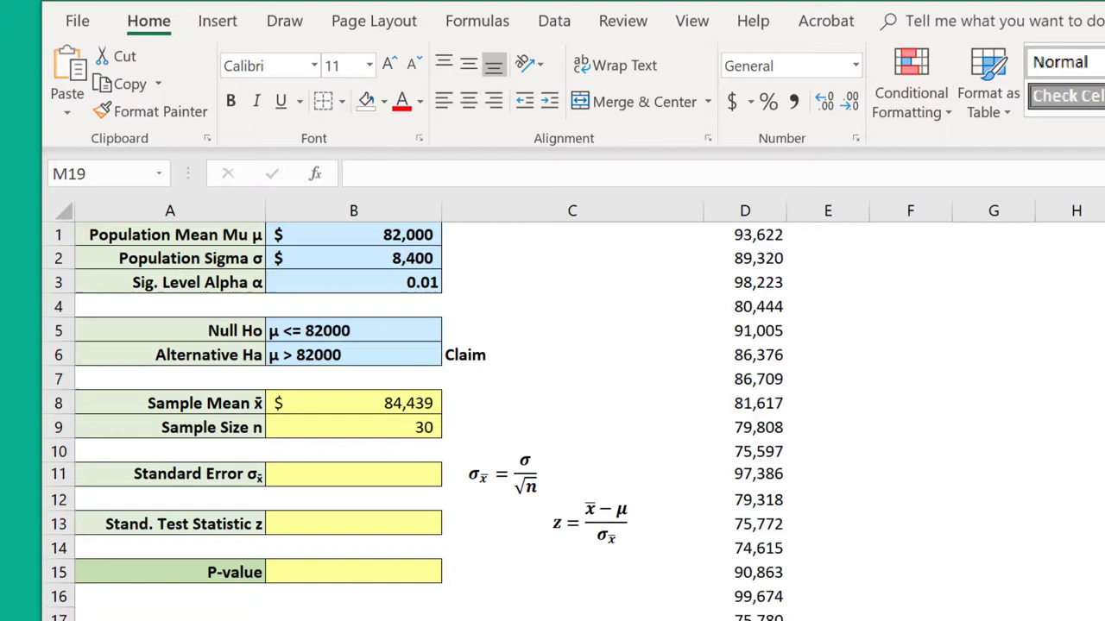
click(514, 620)
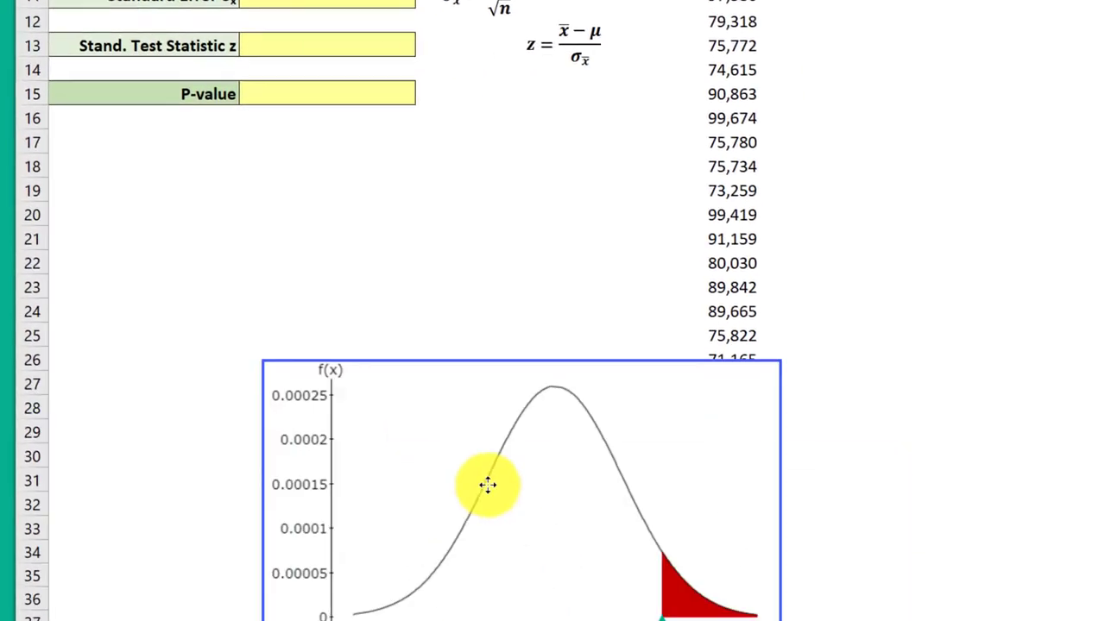
drag(488, 485, 359, 260)
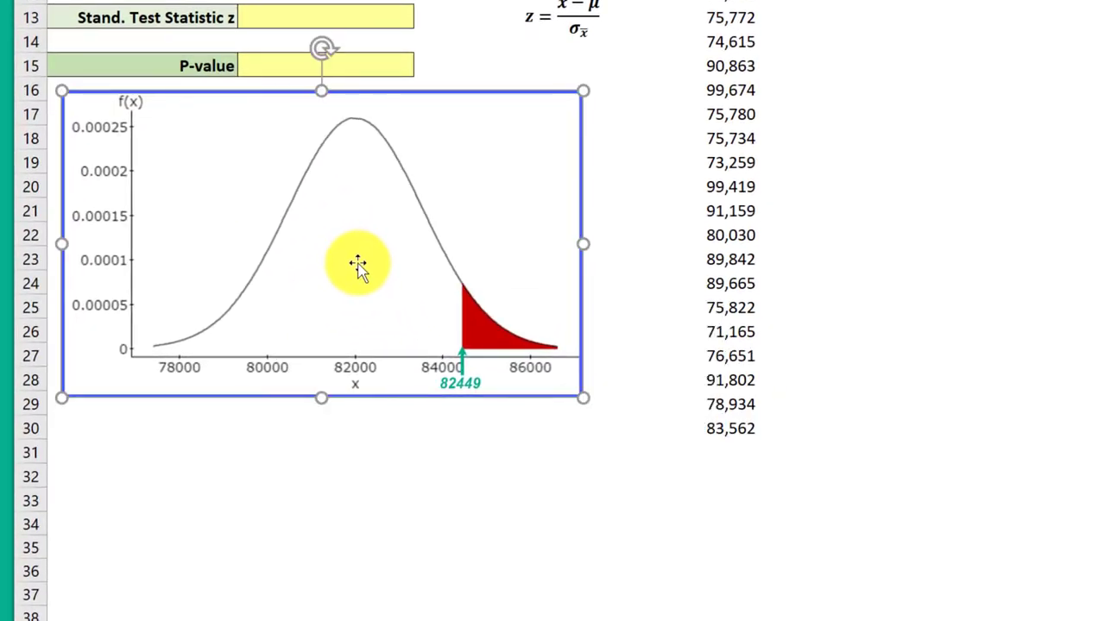
click(651, 354)
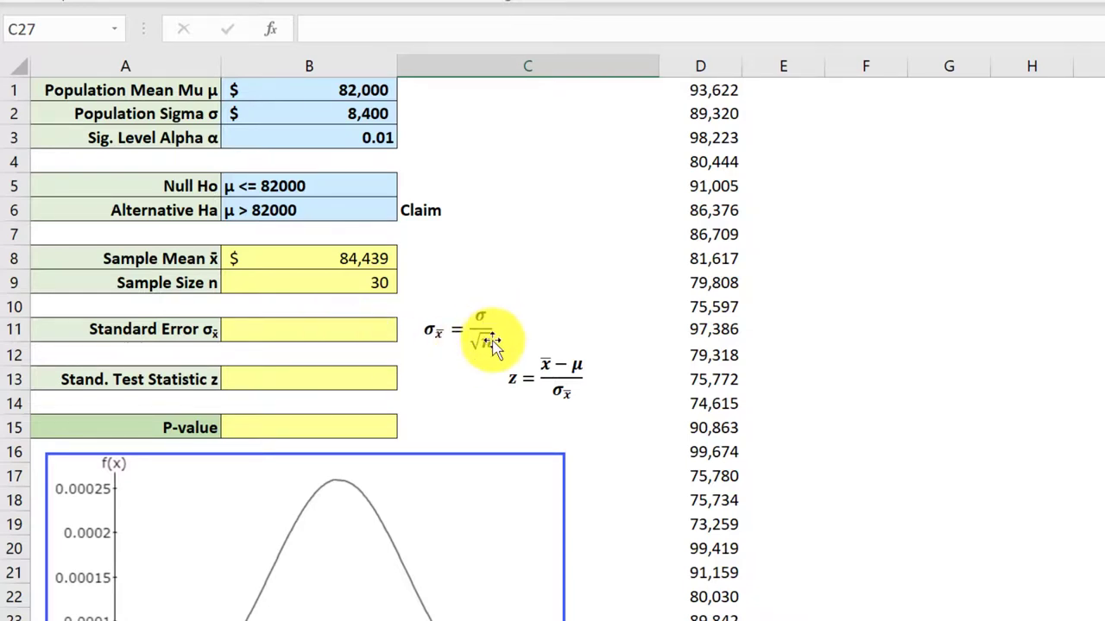
Step: Enter =B2/SQRT(B9) in B11 for a standard error of 1533.6232
click(337, 333)
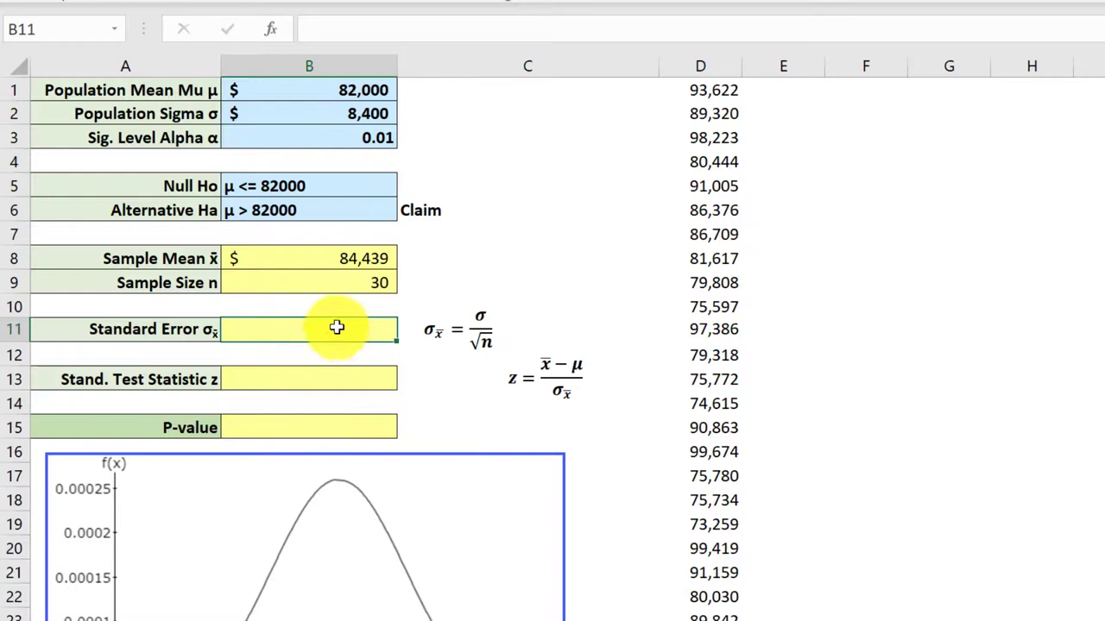
text(=)
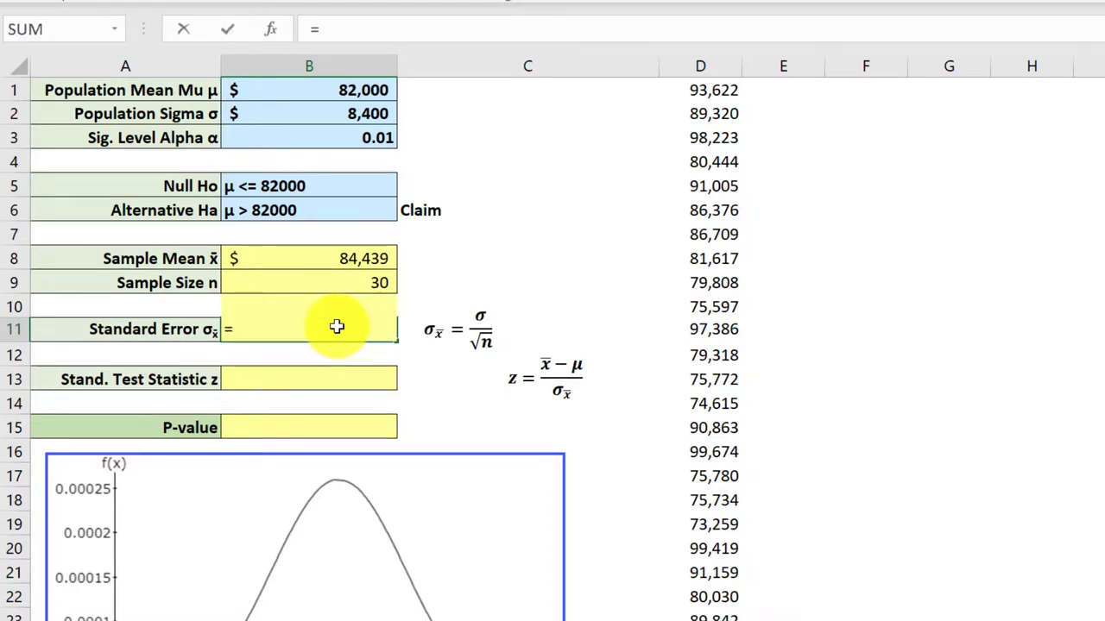
click(337, 112)
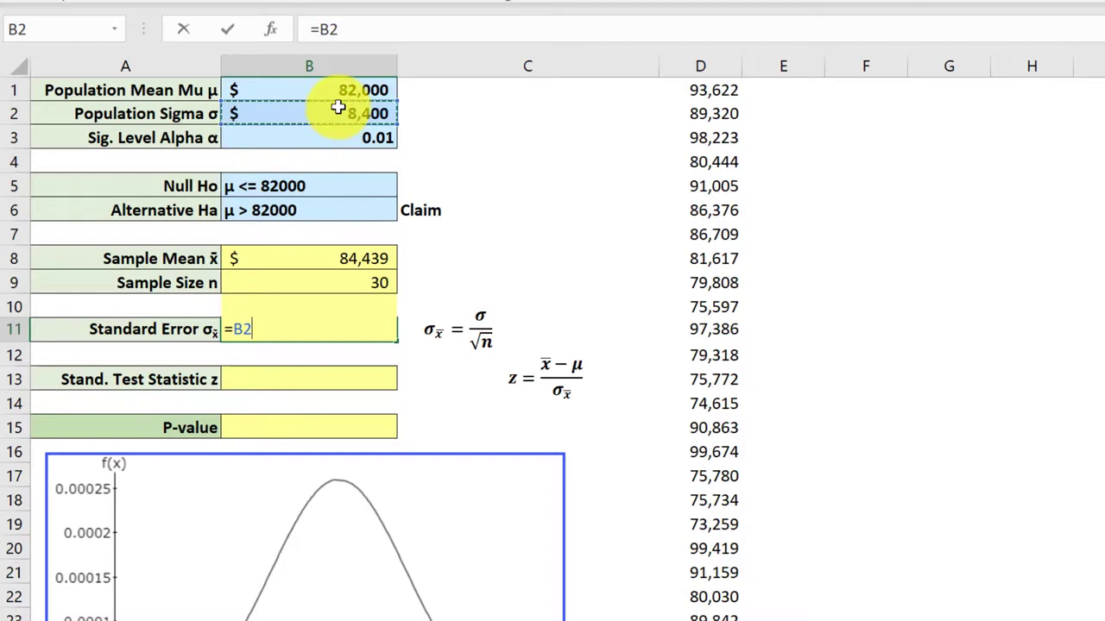
text(/)
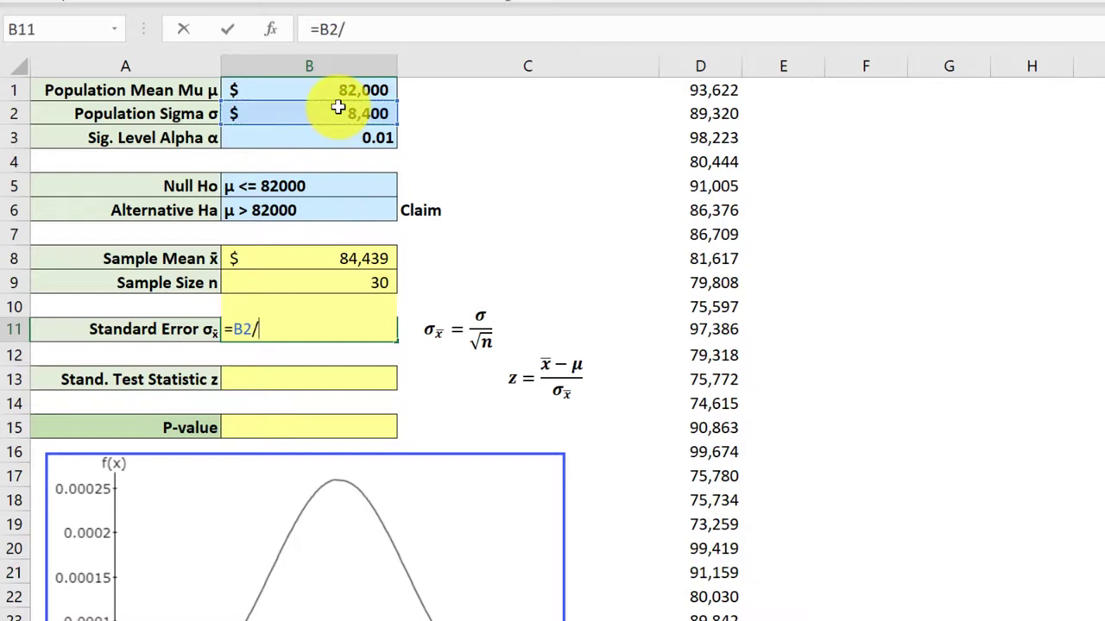
text(sqr)
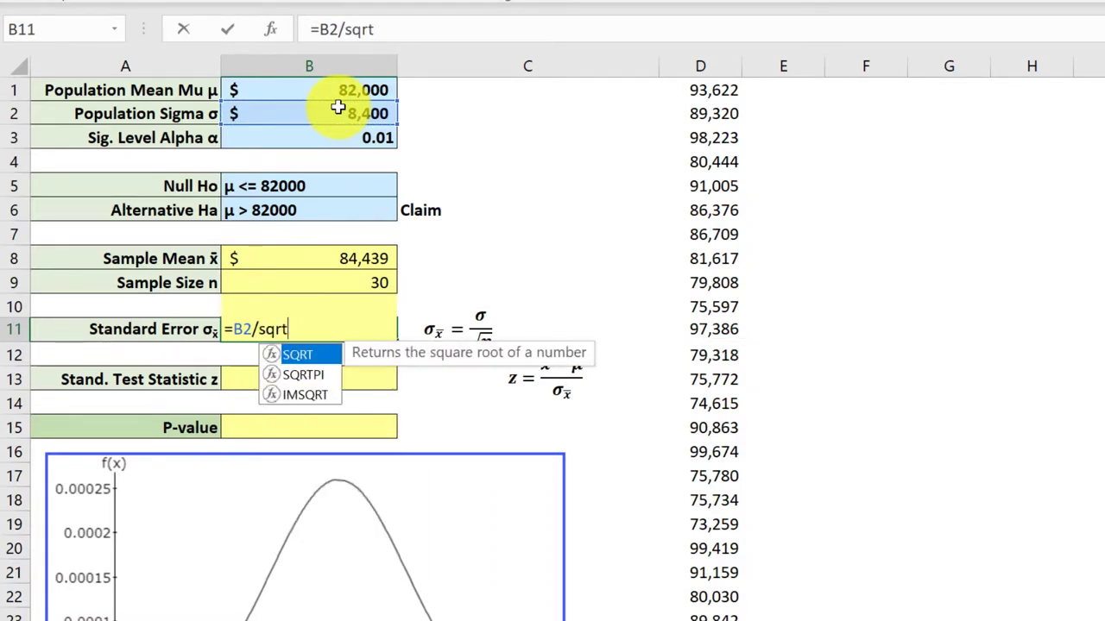
text(t)
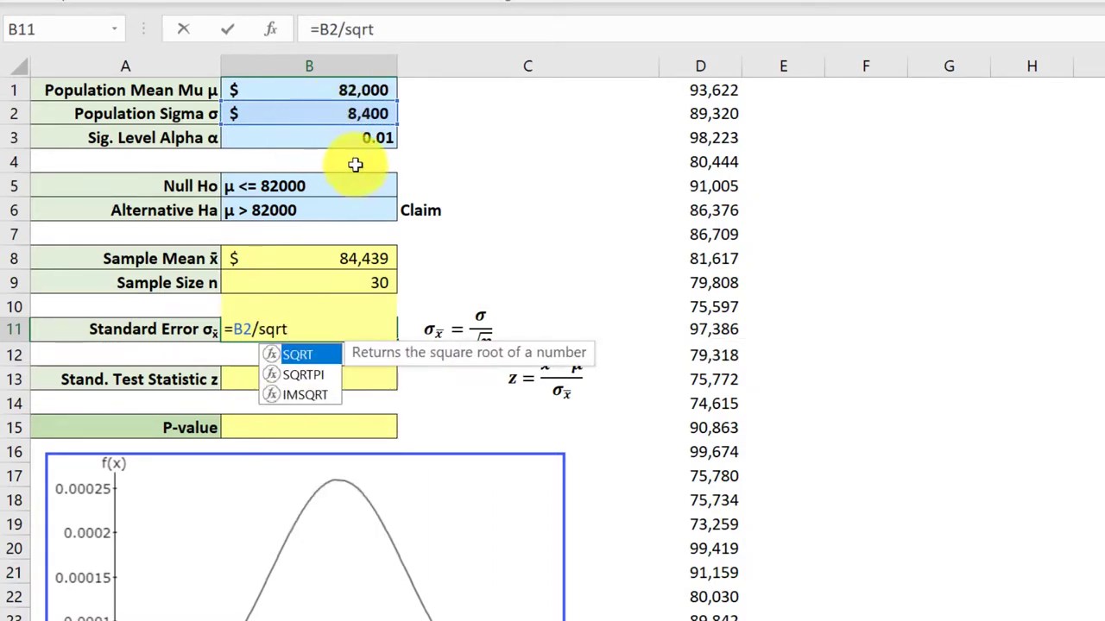
double_click(328, 357)
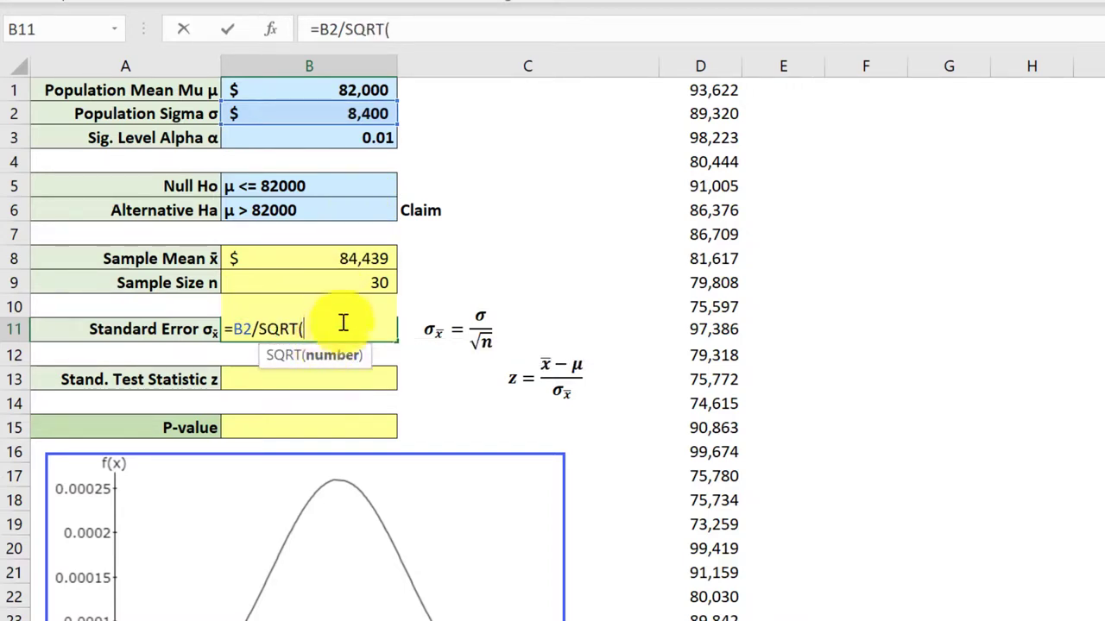
click(344, 280)
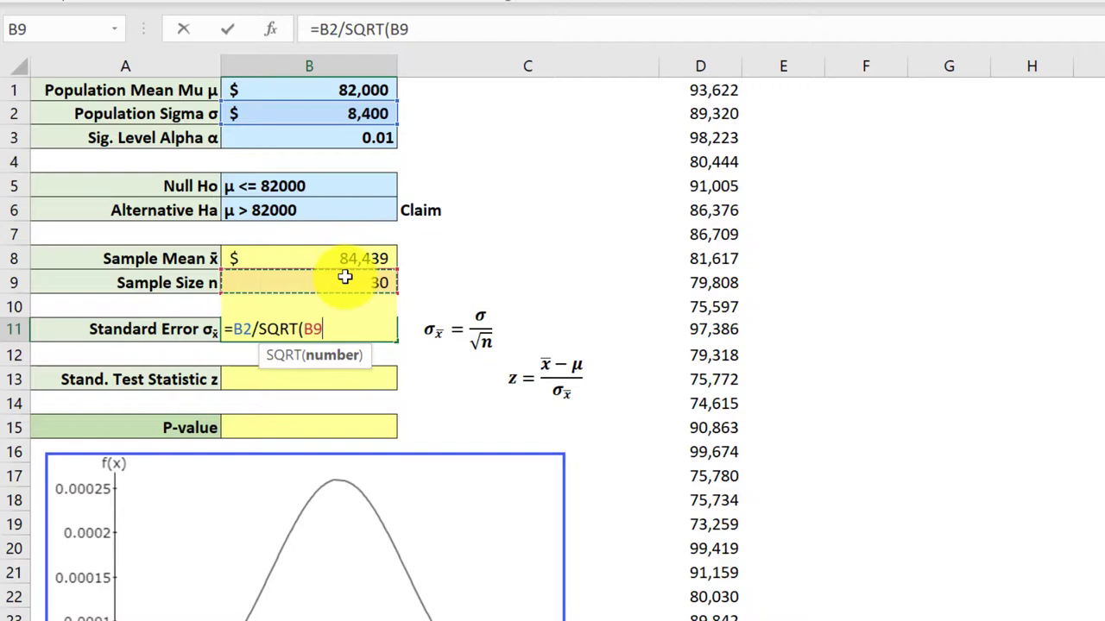
text())
key(Return)
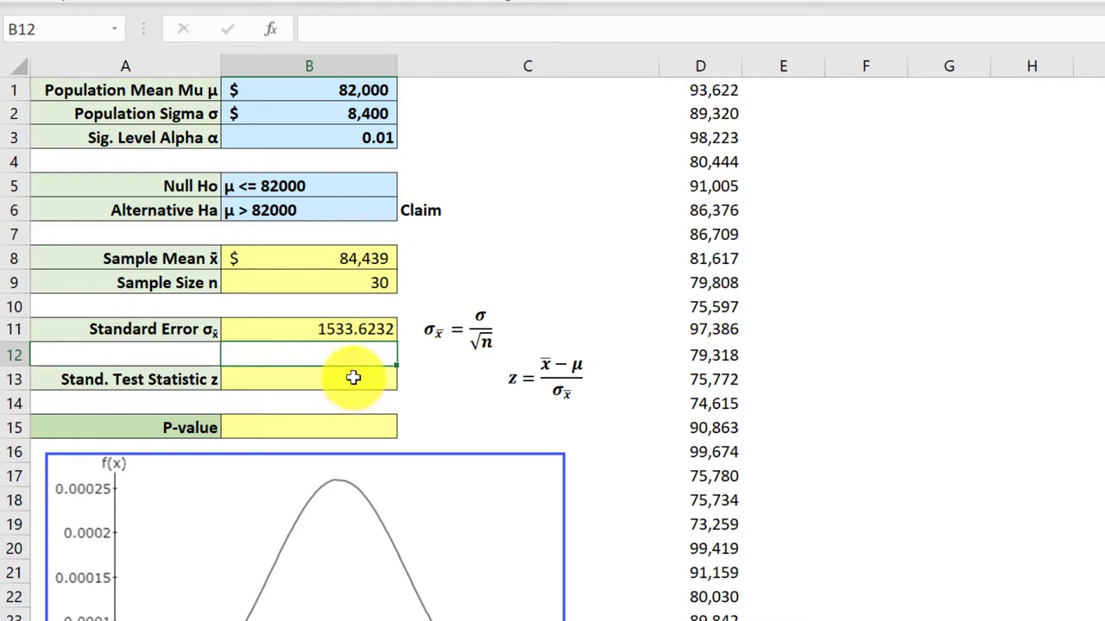
Step: Enter =(B8-B1)/B11 in B13 for a z statistic of 1.5904
click(350, 375)
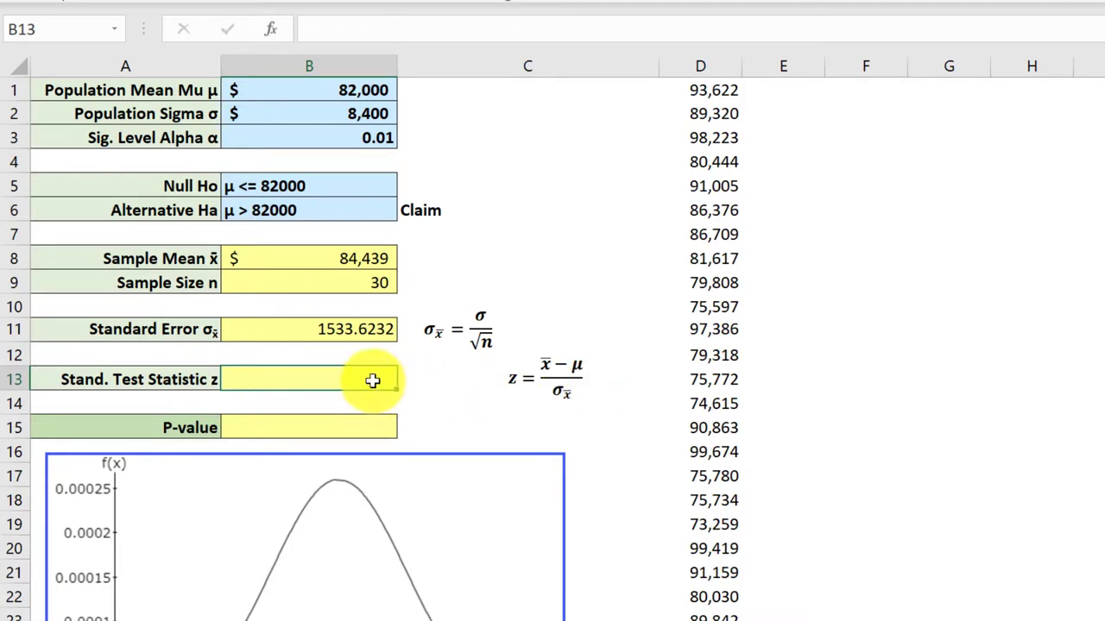
text(=()
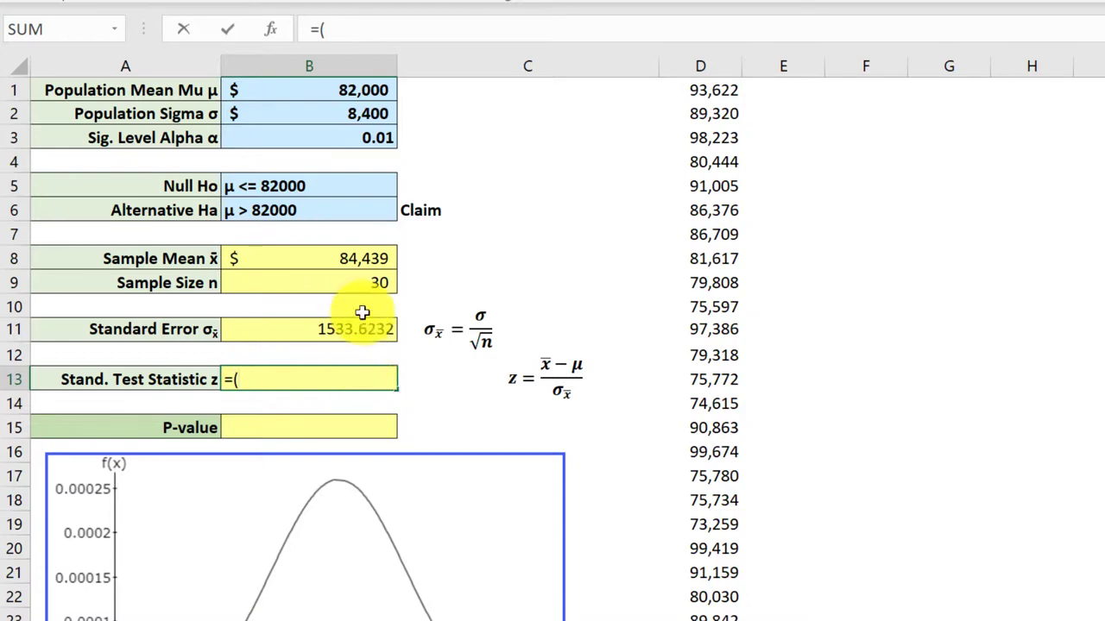
click(367, 258)
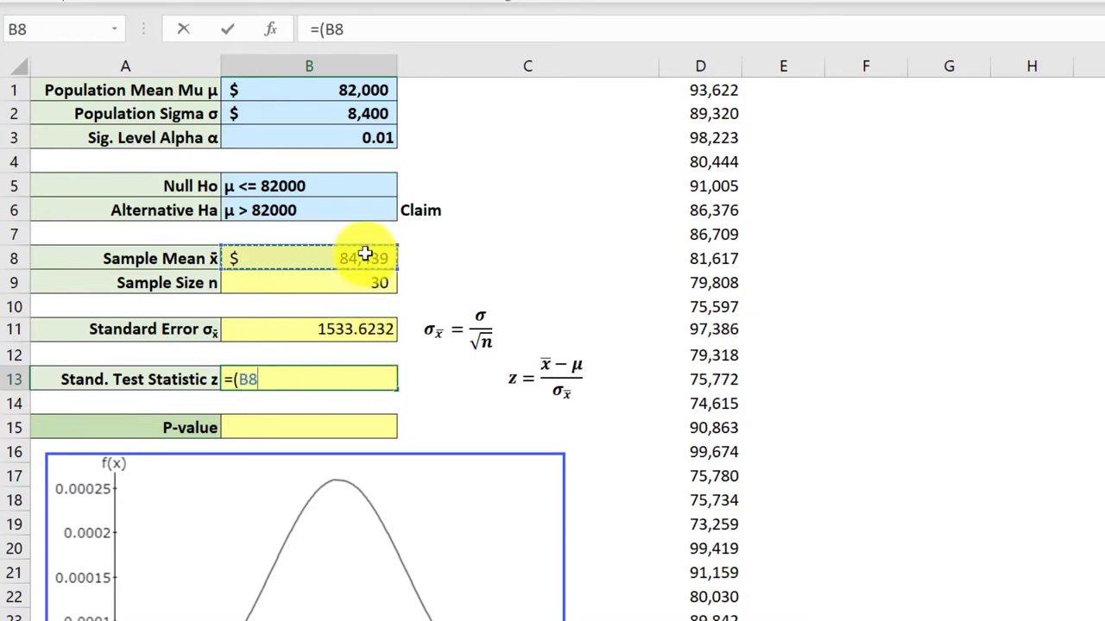
text(-)
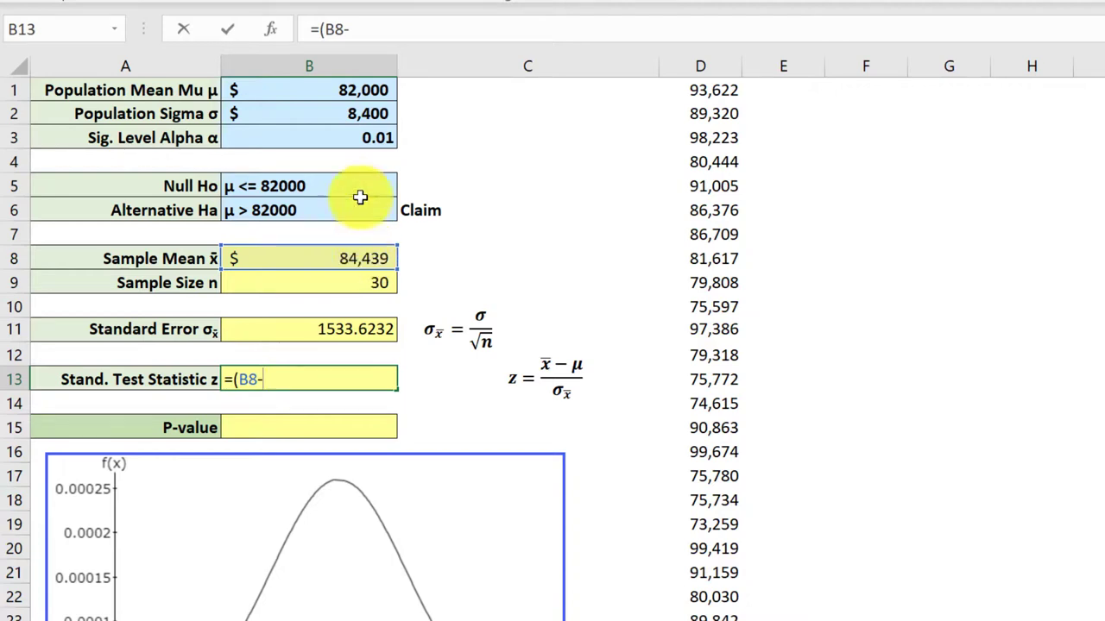
click(358, 90)
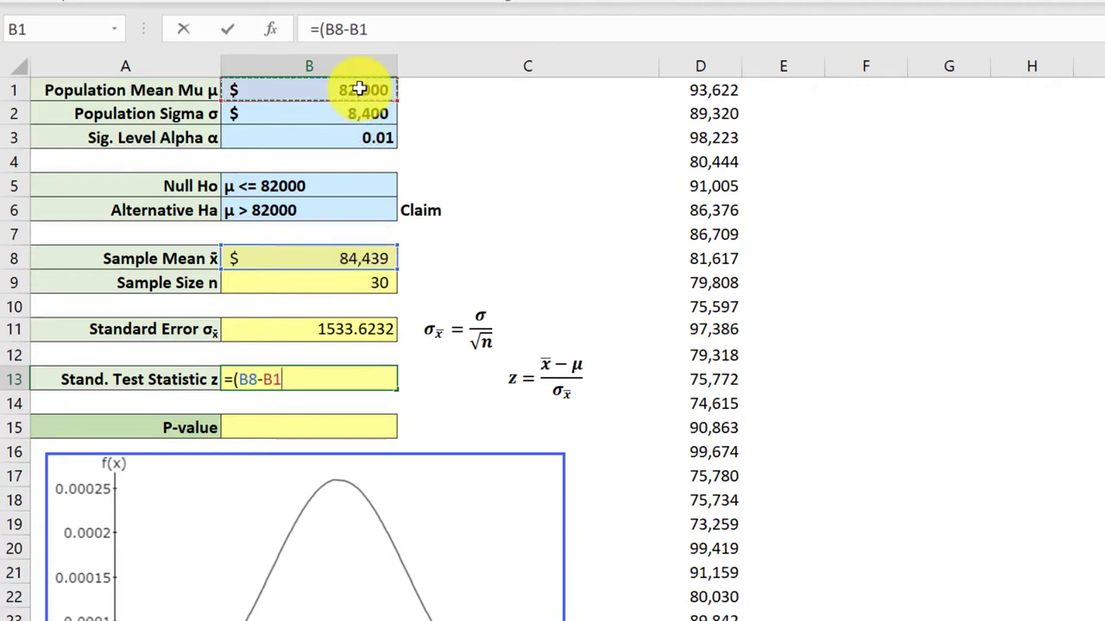
text()/)
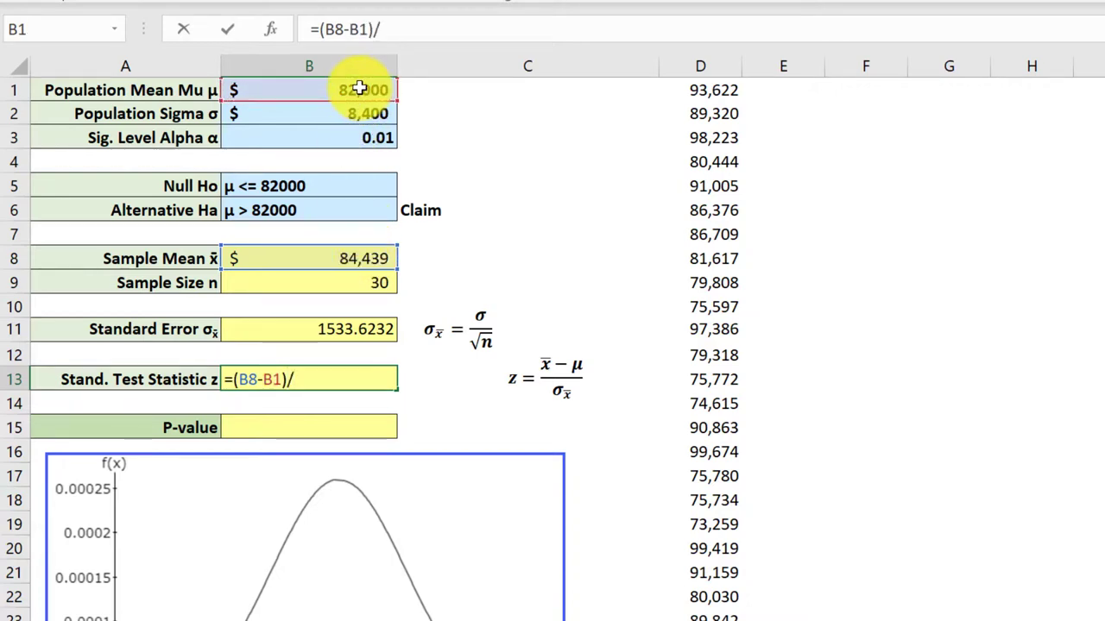
click(361, 326)
key(Return)
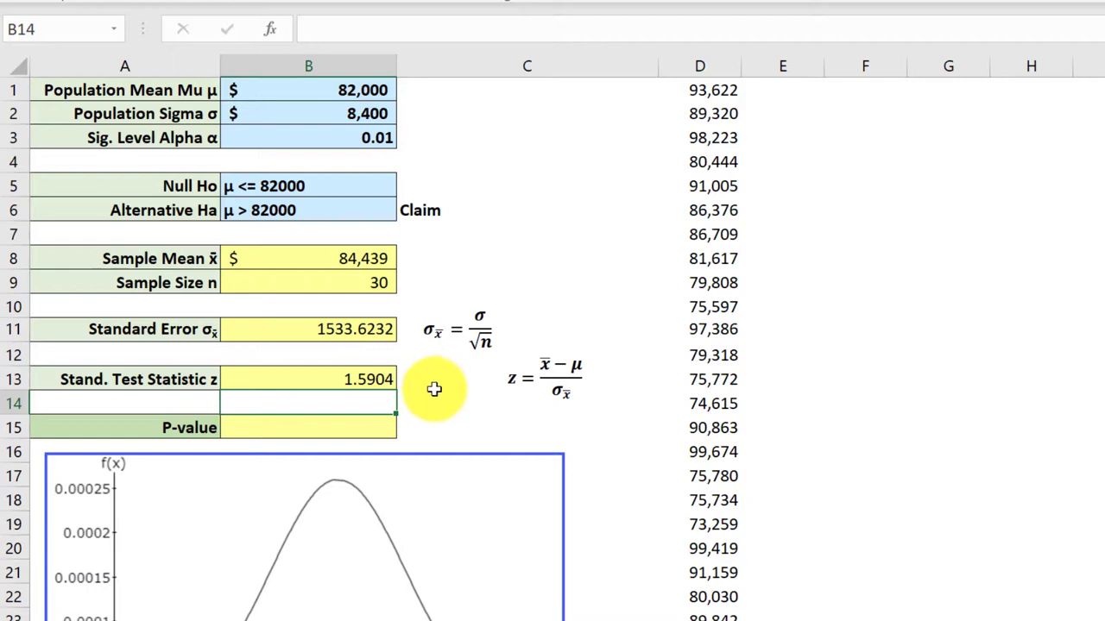
Step: Enter =NORM.S.DIST(B13,TRUE) in B15, showing 0.9441
click(360, 423)
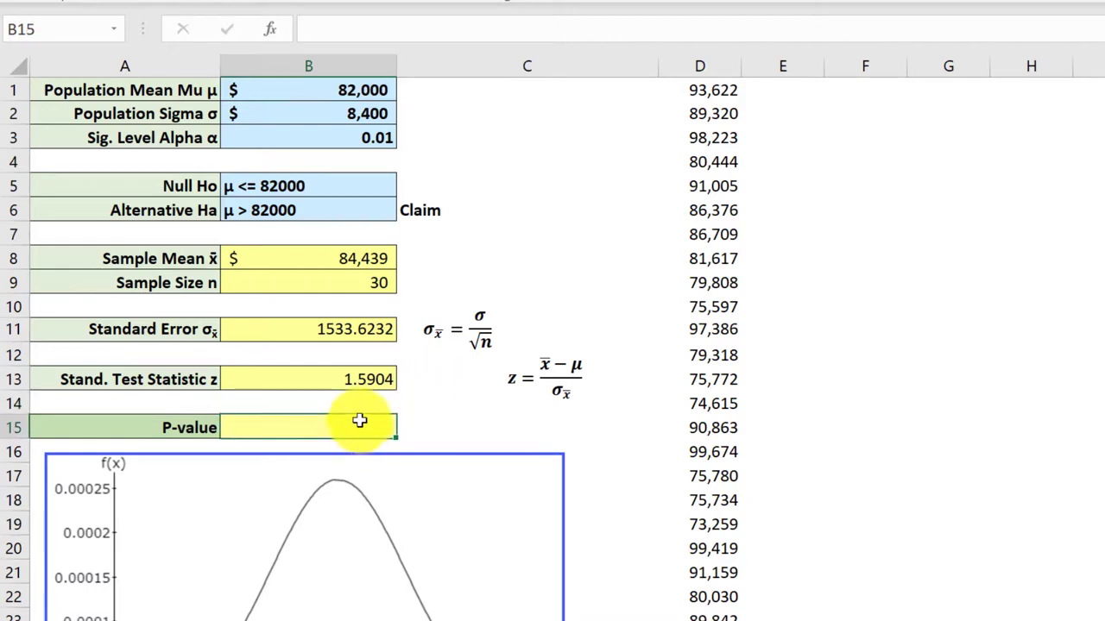
text(=)
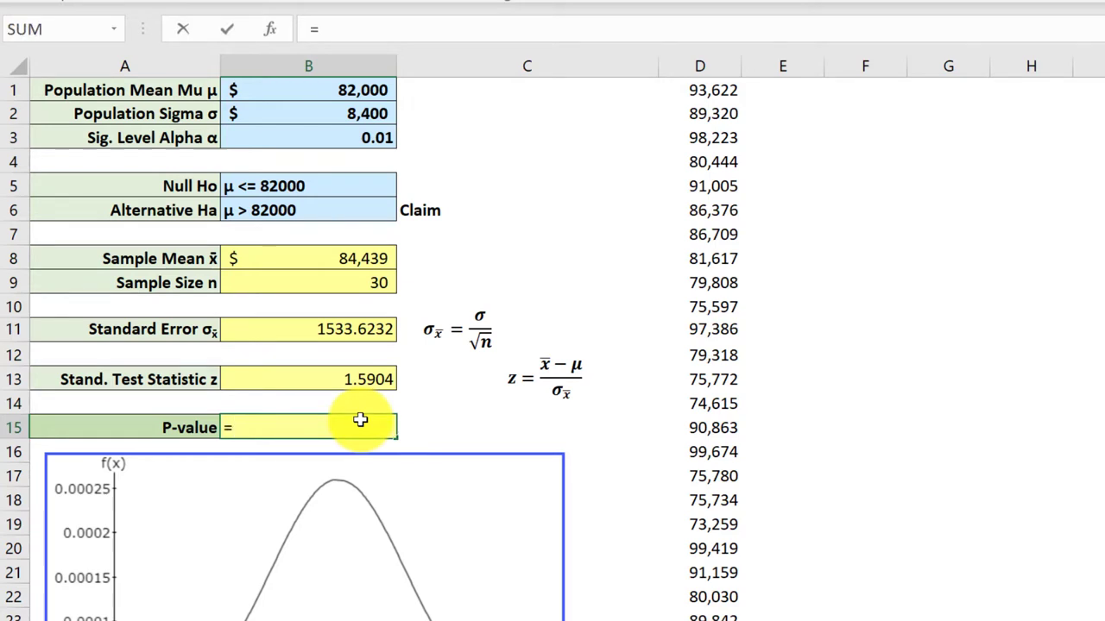
text(nor)
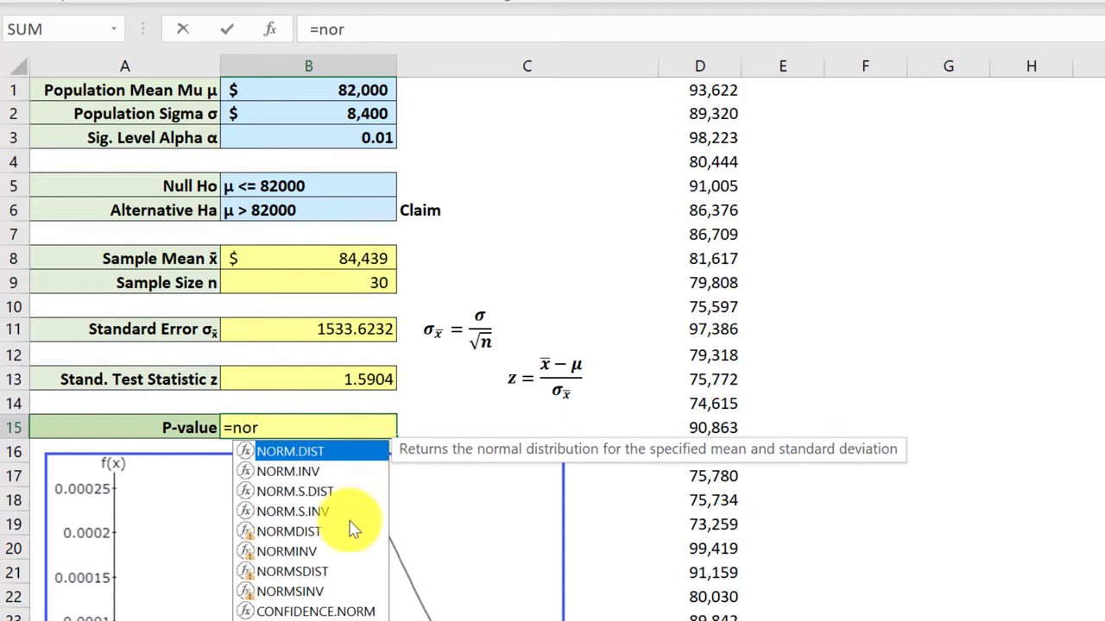
double_click(324, 494)
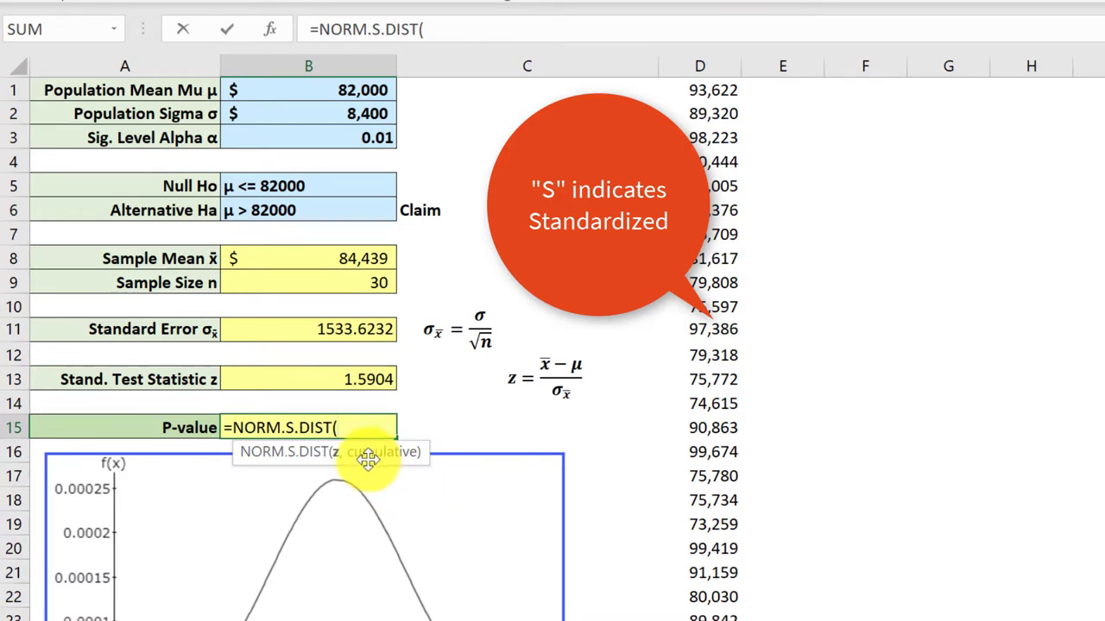
click(357, 377)
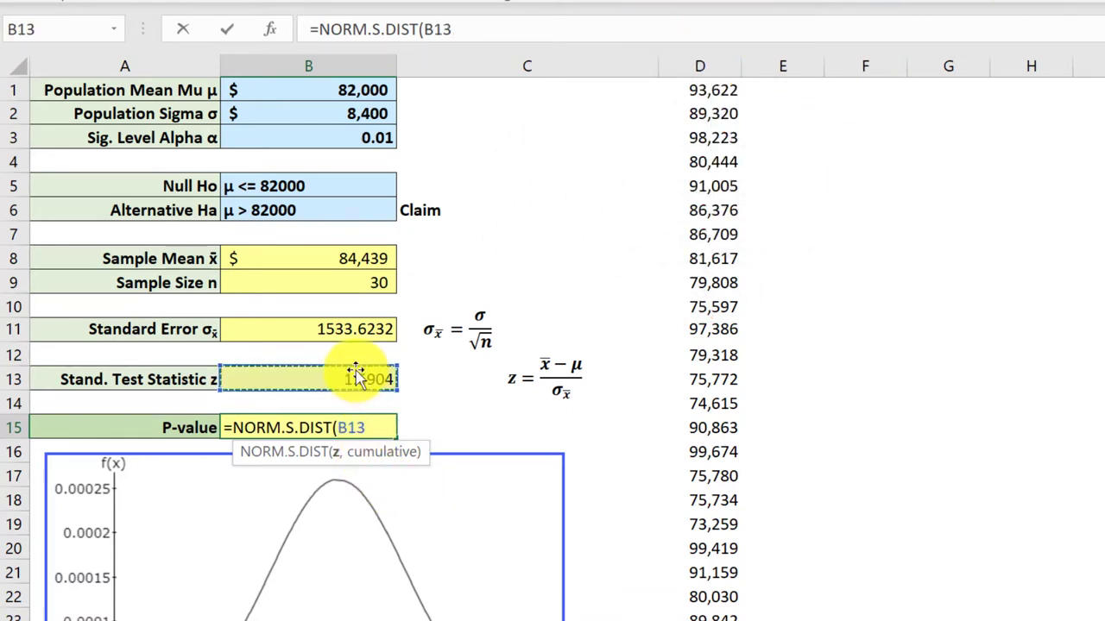
text(,)
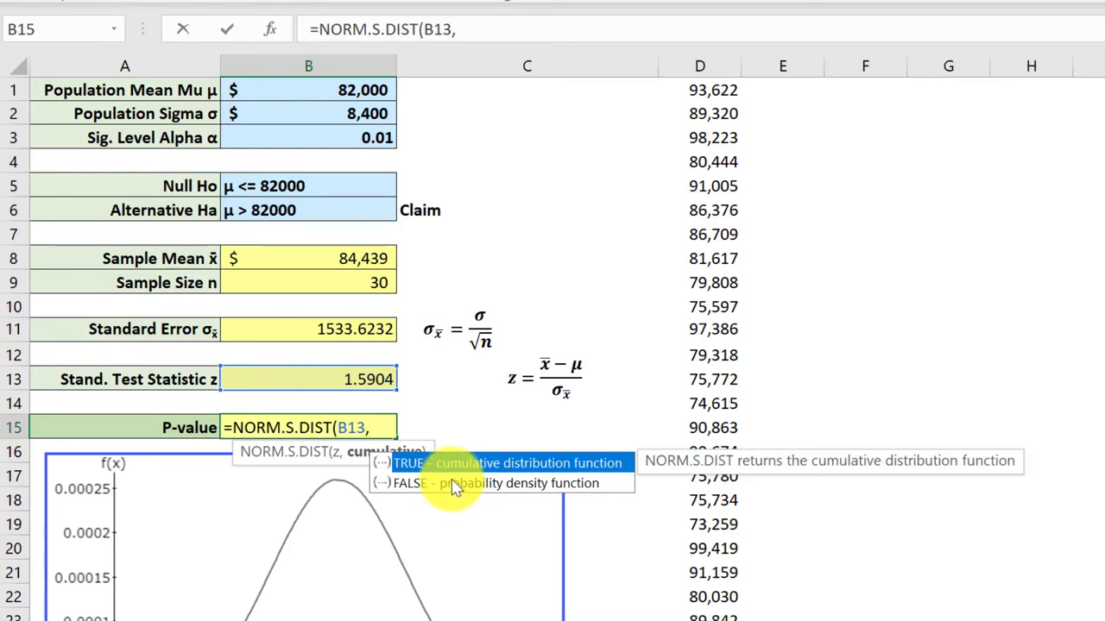
text(true)
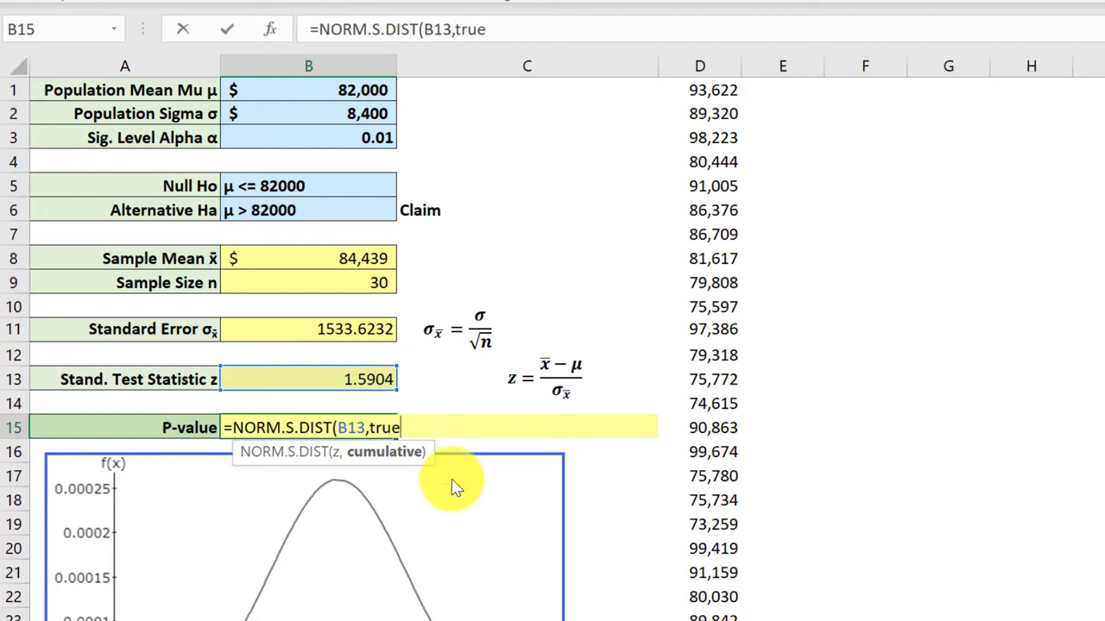
text())
key(Return)
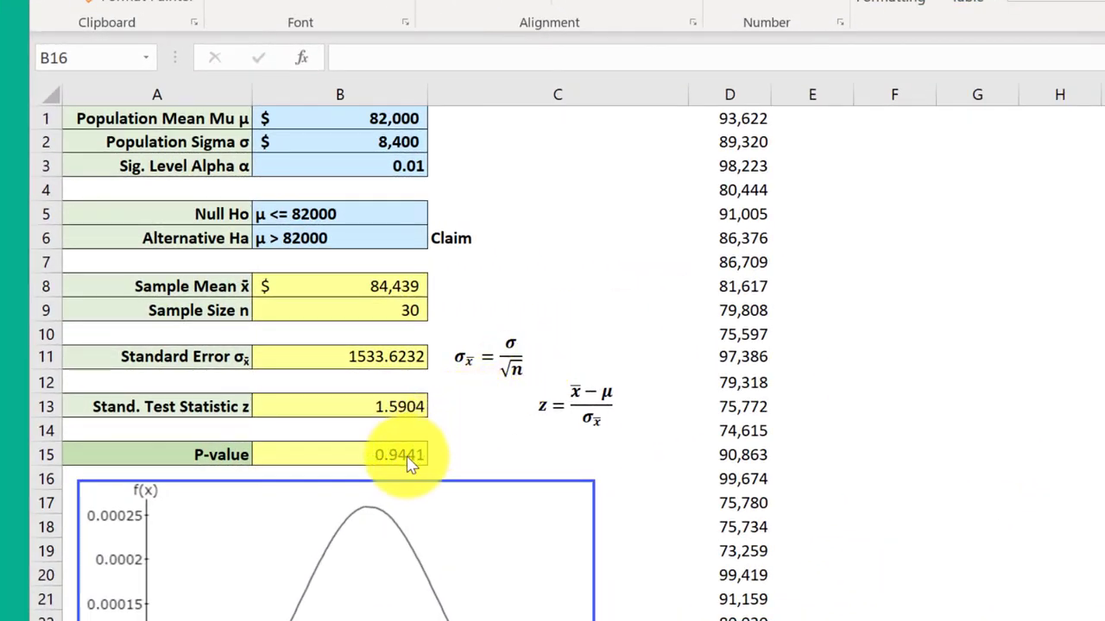
Step: Change the B15 formula to =1-NORM.S.DIST(B13,TRUE) for the right-tail probability
click(408, 457)
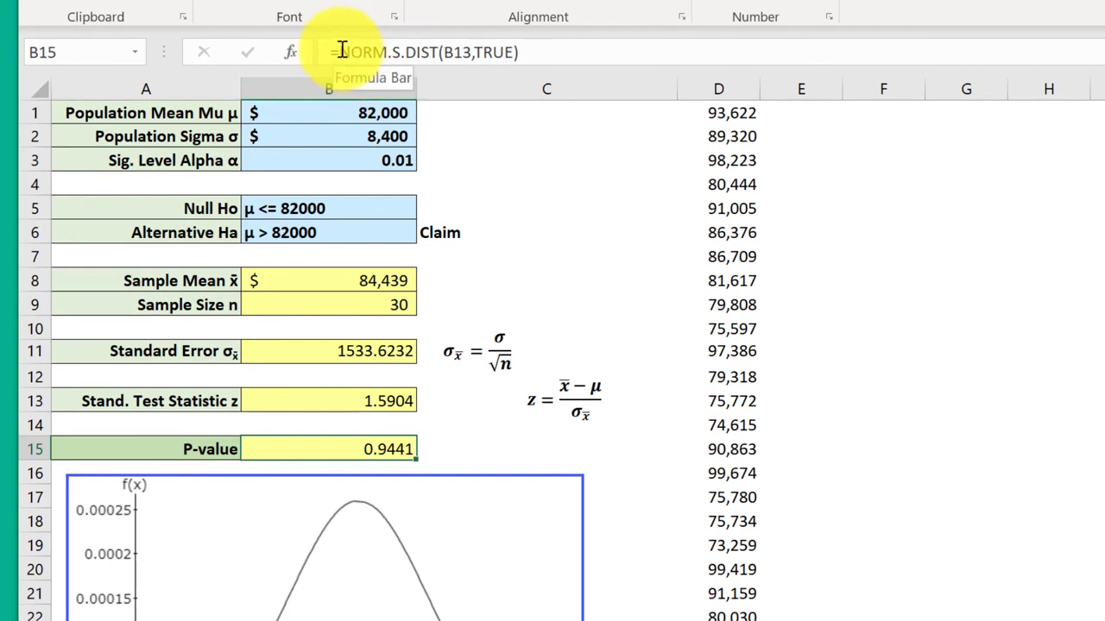
click(343, 51)
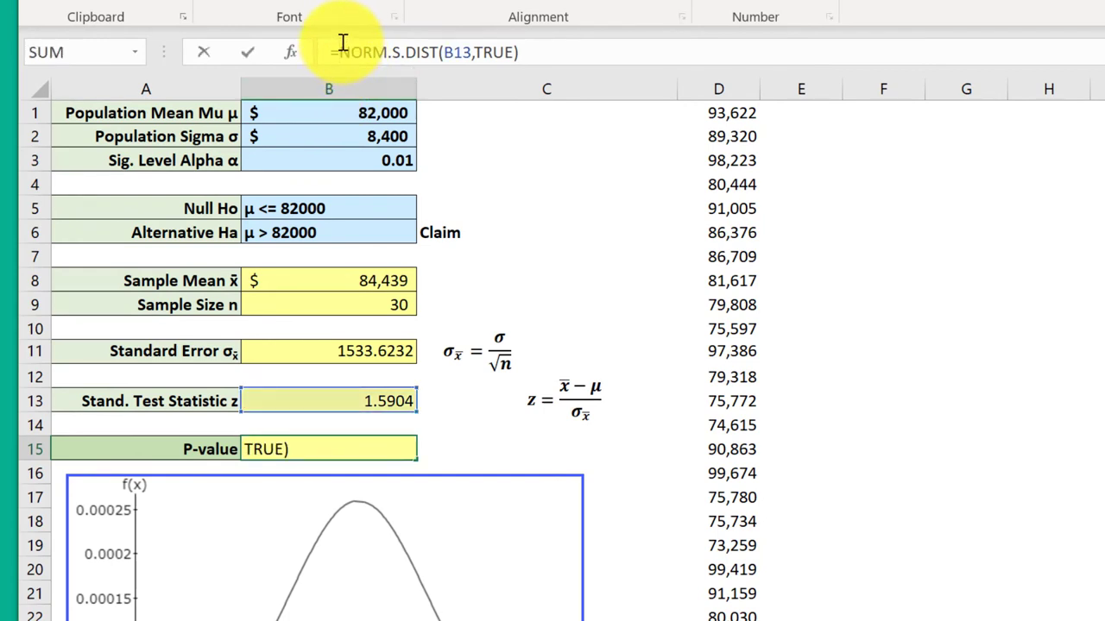
text(1-)
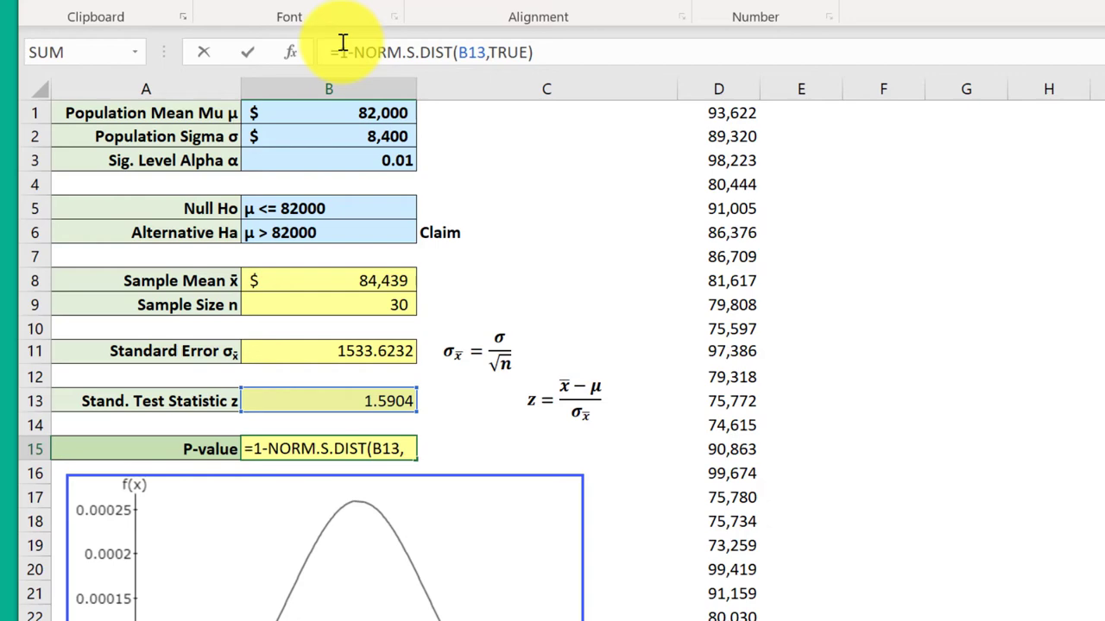
key(Return)
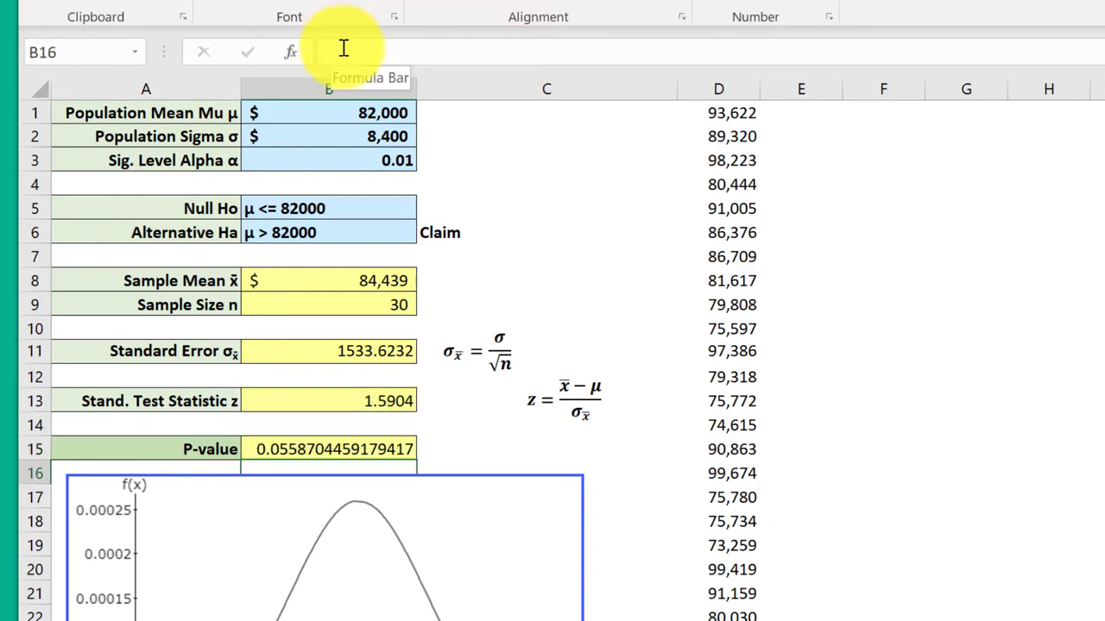
Step: Reduce the decimal places in B15 so the P-value displays as 0.056
click(290, 457)
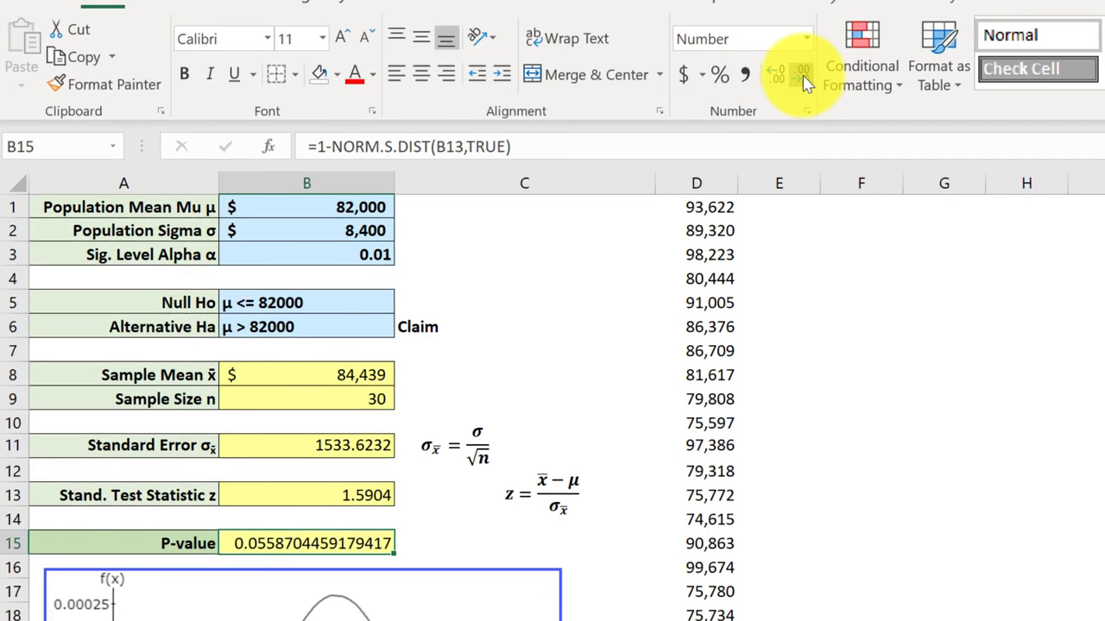
click(815, 21)
click(815, 21)
click(816, 21)
click(815, 22)
click(816, 22)
click(804, 79)
click(804, 79)
click(804, 80)
click(804, 79)
click(804, 80)
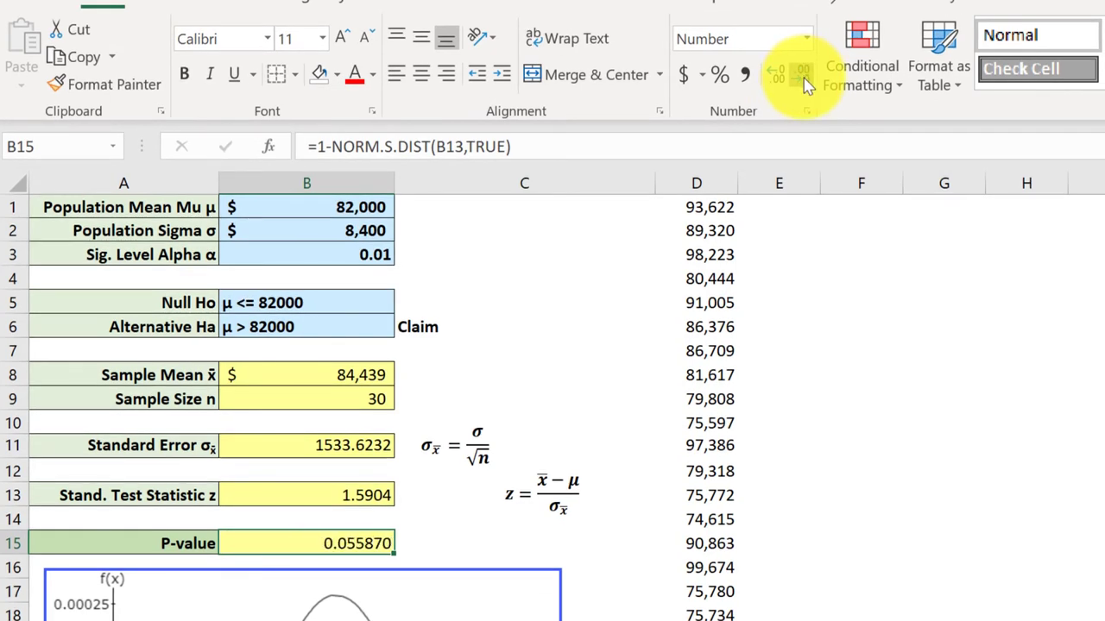
click(804, 79)
click(804, 80)
click(804, 80)
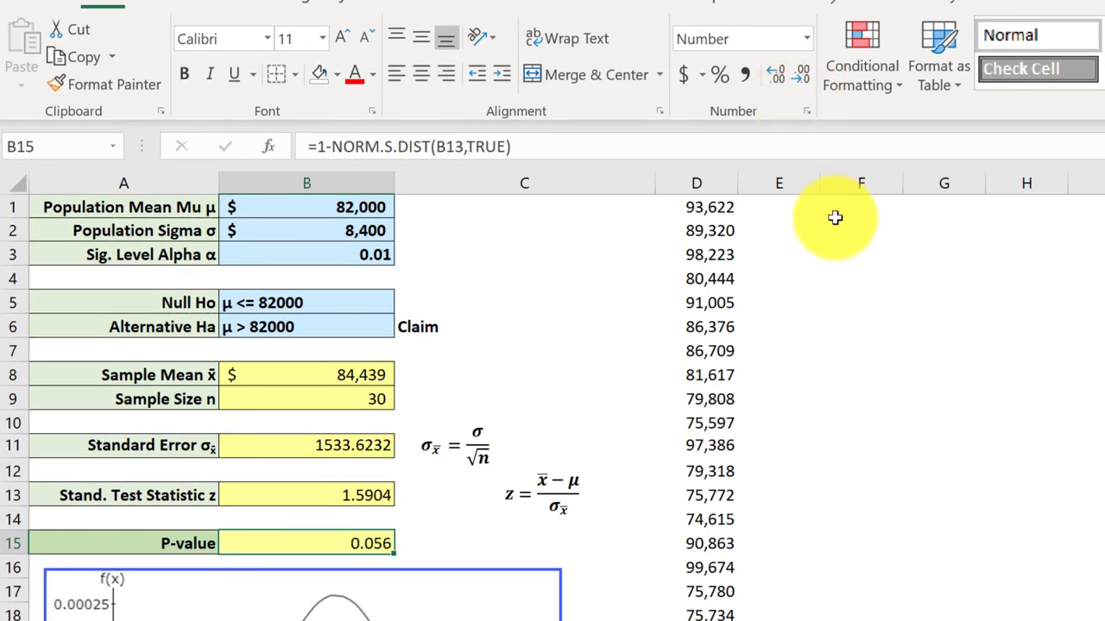